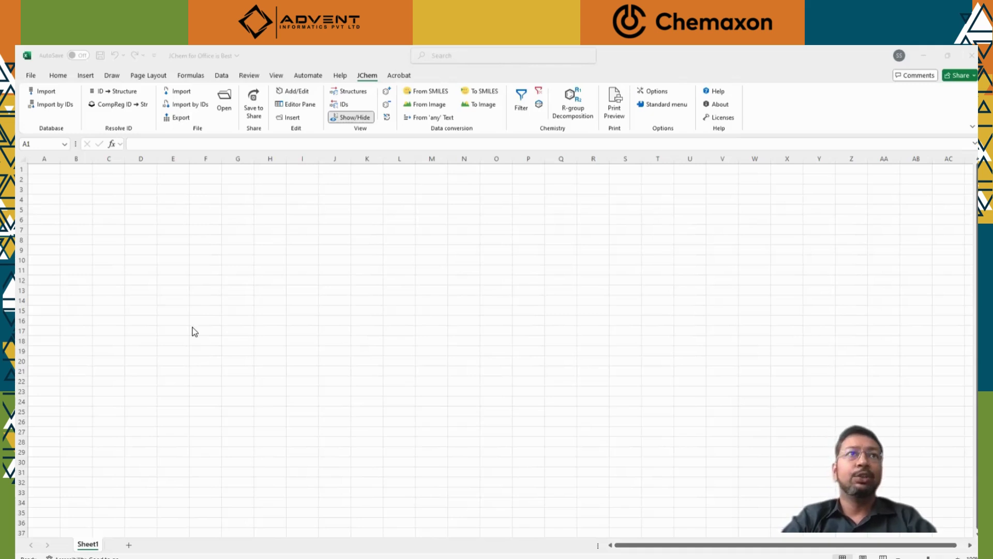
Import the file 341_molecules.sdf into Sheet1 with all nine columns selected and a header row created.
{"action": "left_click", "coordinate": [442, 73]}
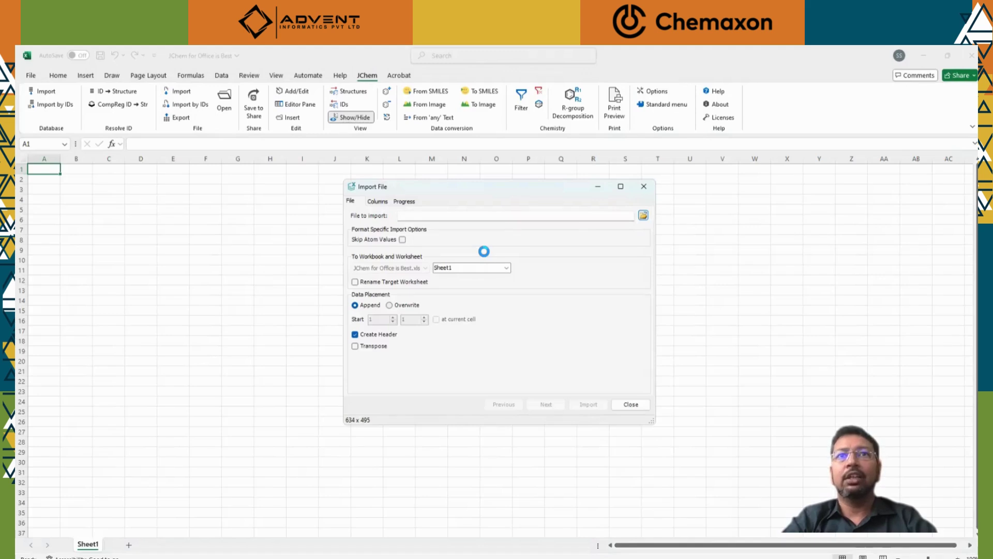
{"action": "left_click", "coordinate": [479, 276]}
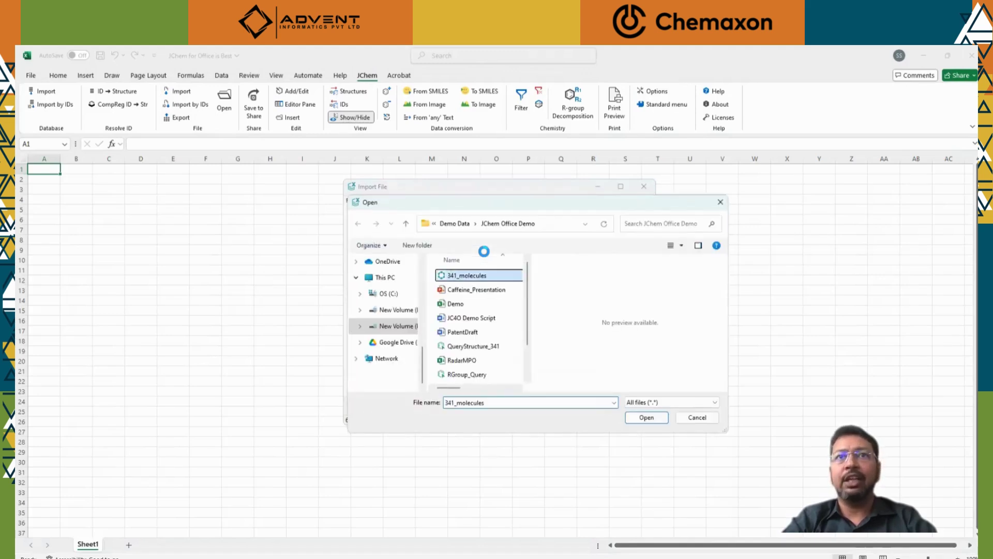
{"action": "left_click", "coordinate": [663, 418]}
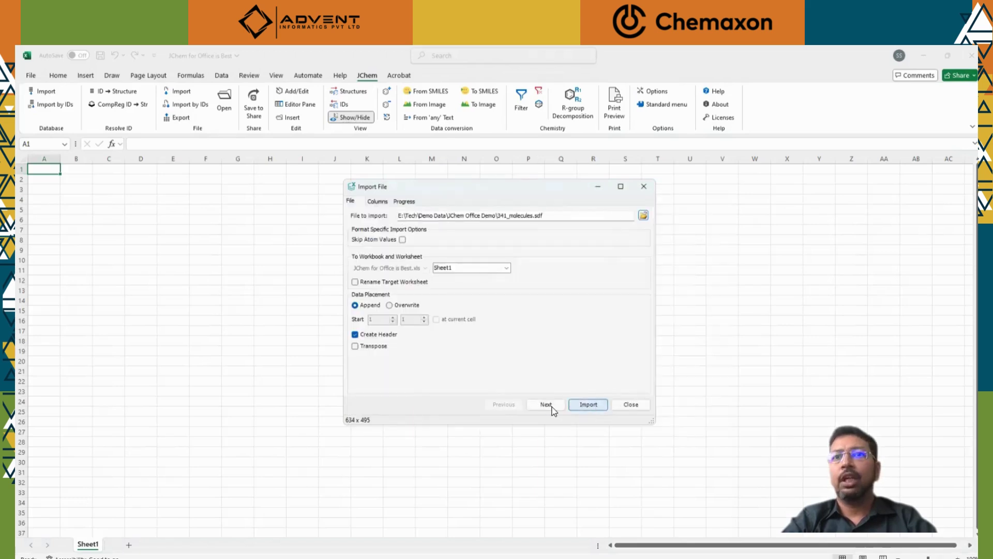
{"action": "left_click", "coordinate": [547, 405]}
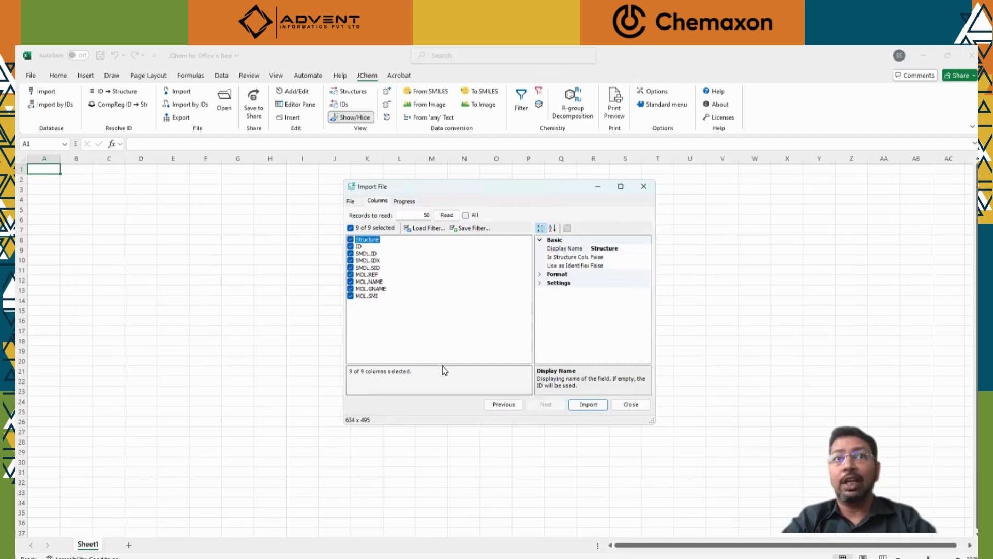
{"action": "left_click", "coordinate": [590, 405]}
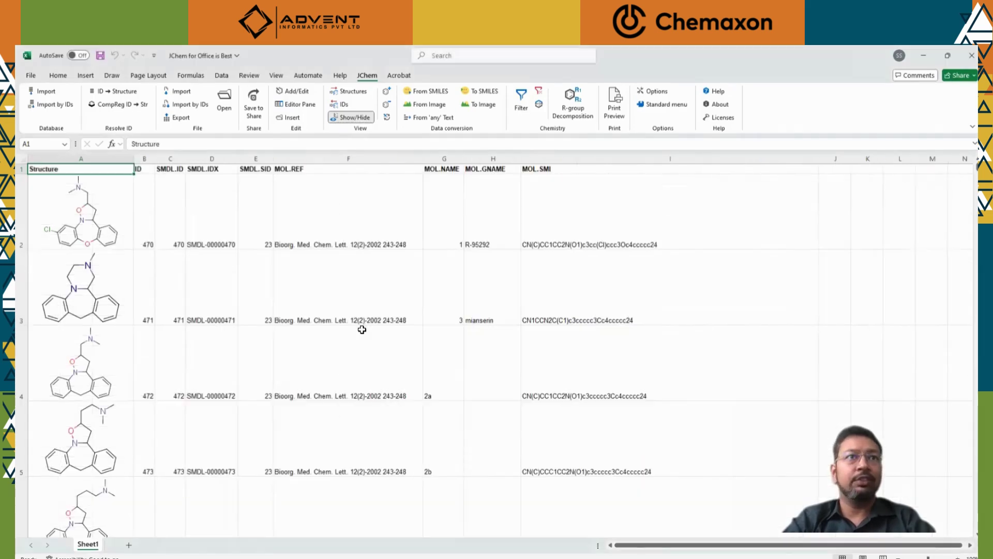
Try fusing a benzene ring onto the unchlorinated aromatic ring of the A2 structure, undo it and cancel the structure edit.
{"action": "key", "text": "Down"}
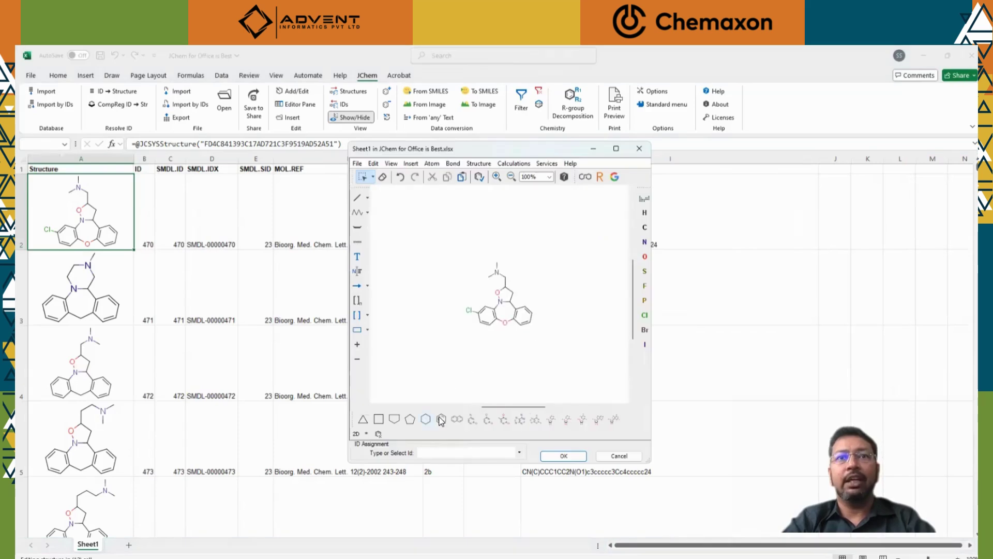
{"action": "left_click", "coordinate": [441, 419]}
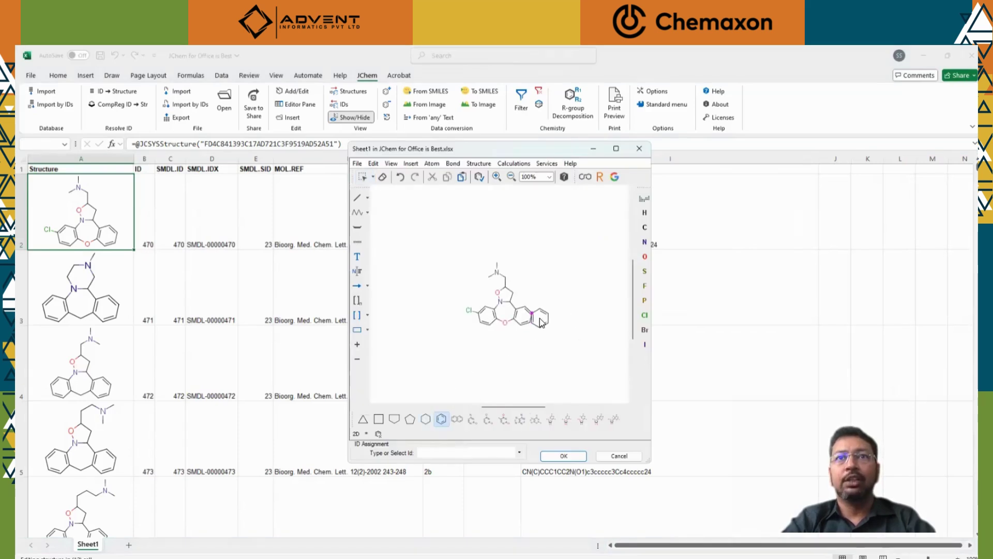
{"action": "left_click_drag", "start_coordinate": [541, 322], "coordinate": [542, 323]}
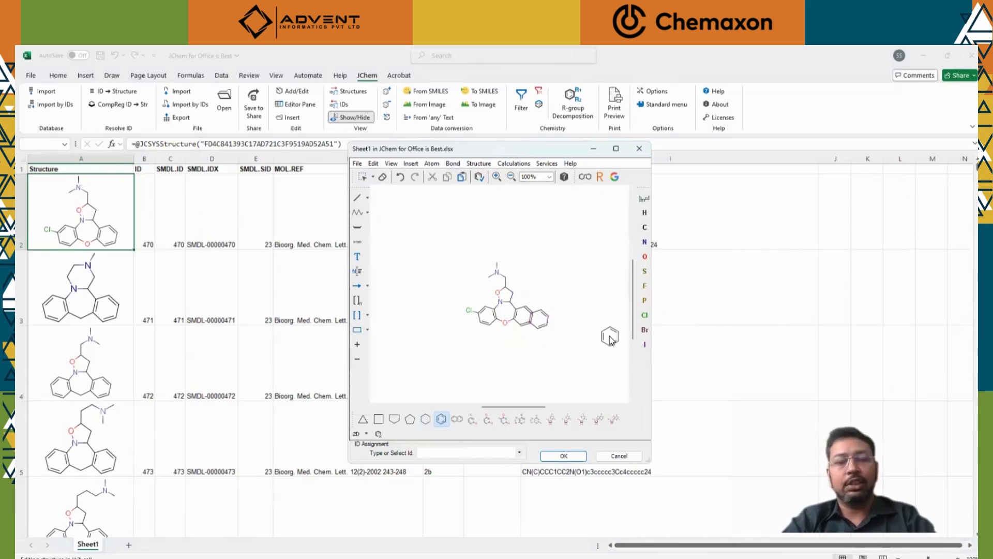
{"action": "key", "text": "ctrl+z"}
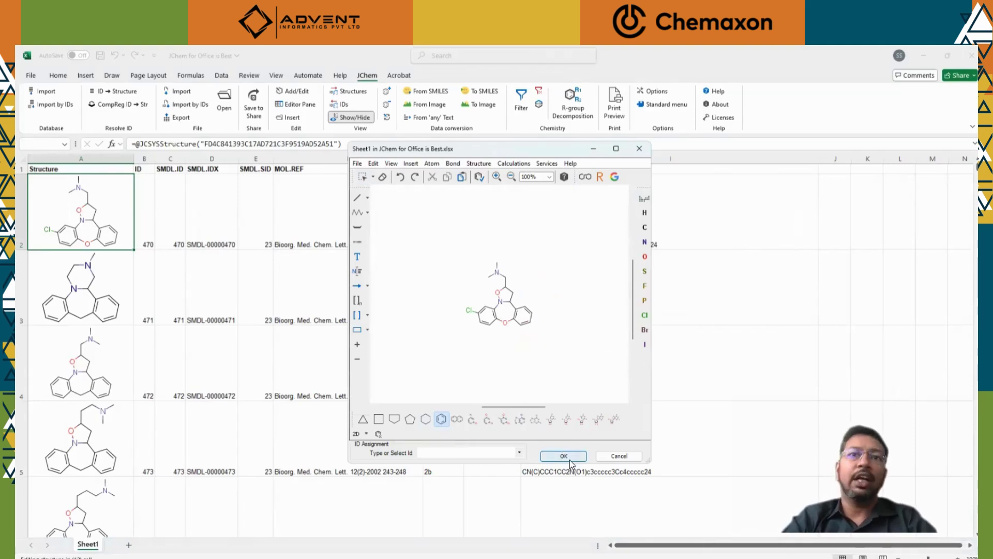
{"action": "left_click", "coordinate": [619, 456]}
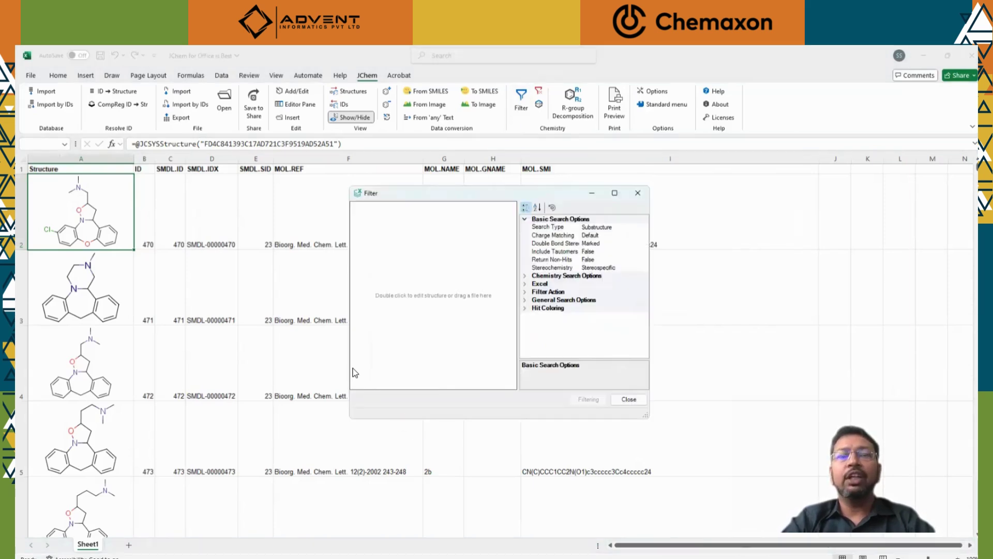
Sketch a five-membered ring with adjacent oxygen and nitrogen atoms as the query structure for the filter.
{"action": "double_click", "coordinate": [475, 244]}
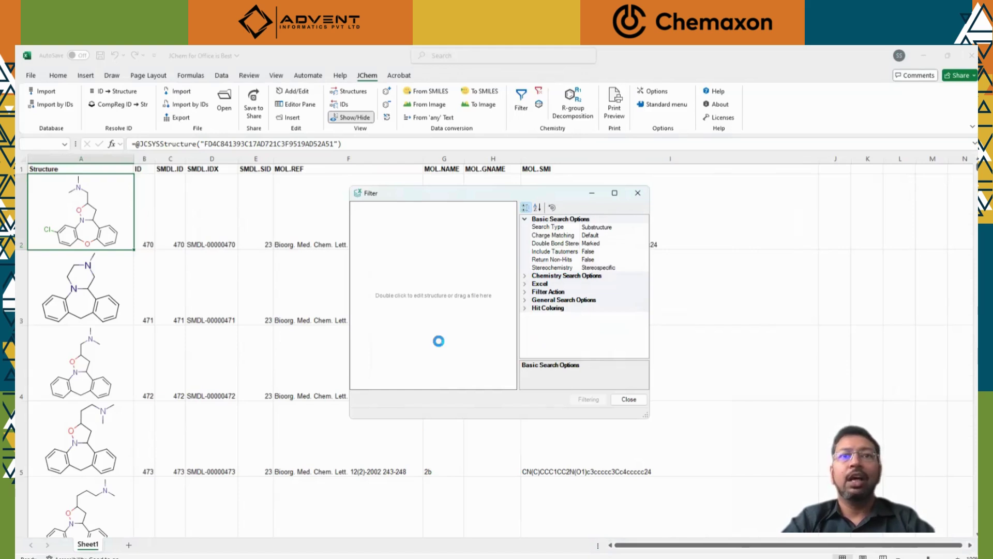
{"action": "left_click", "coordinate": [485, 280]}
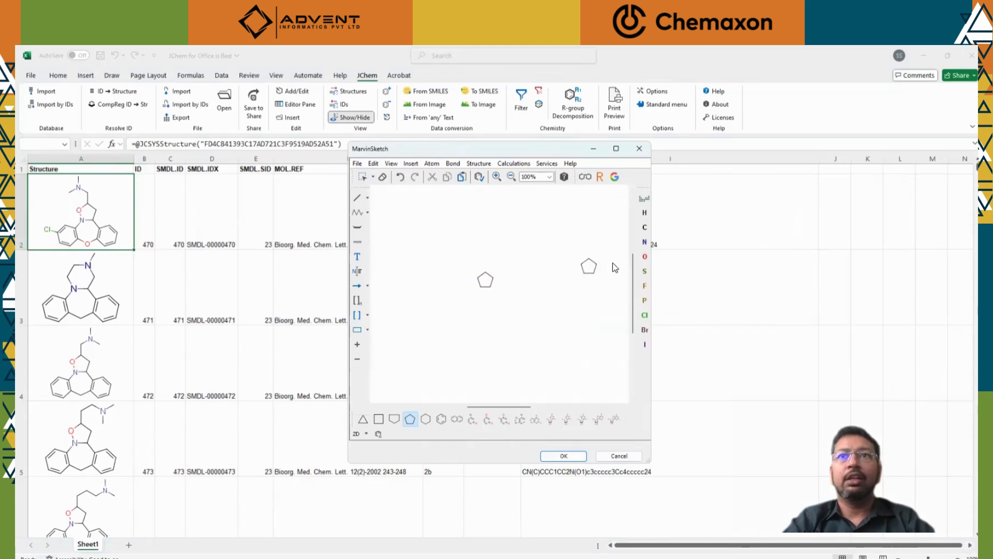
{"action": "left_click", "coordinate": [644, 257]}
{"action": "left_click", "coordinate": [477, 277]}
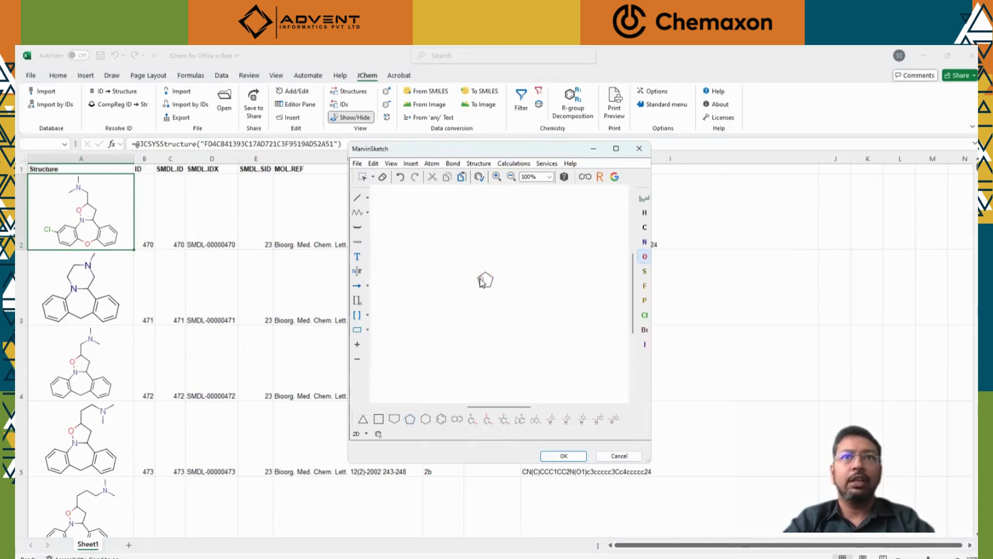
{"action": "key", "text": "n"}
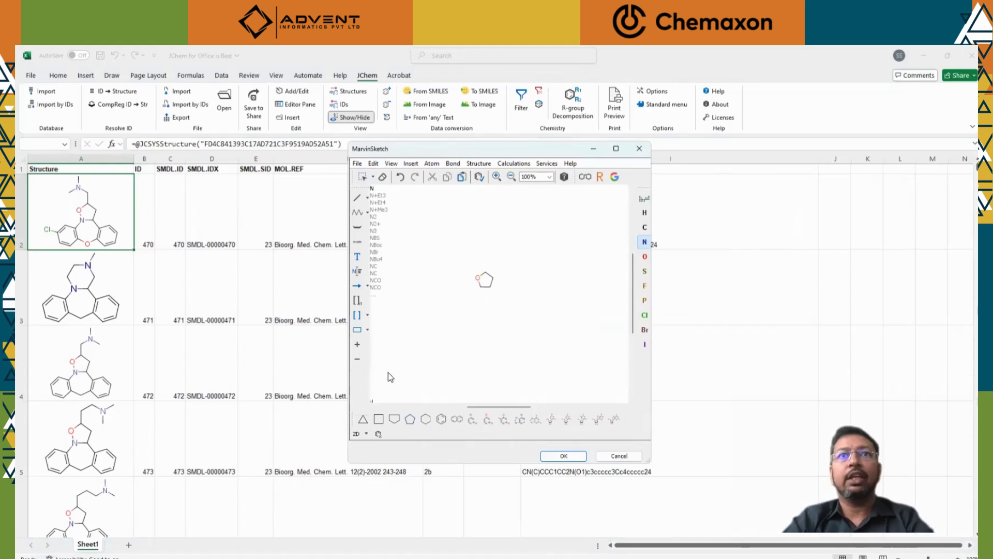
{"action": "left_click", "coordinate": [480, 286]}
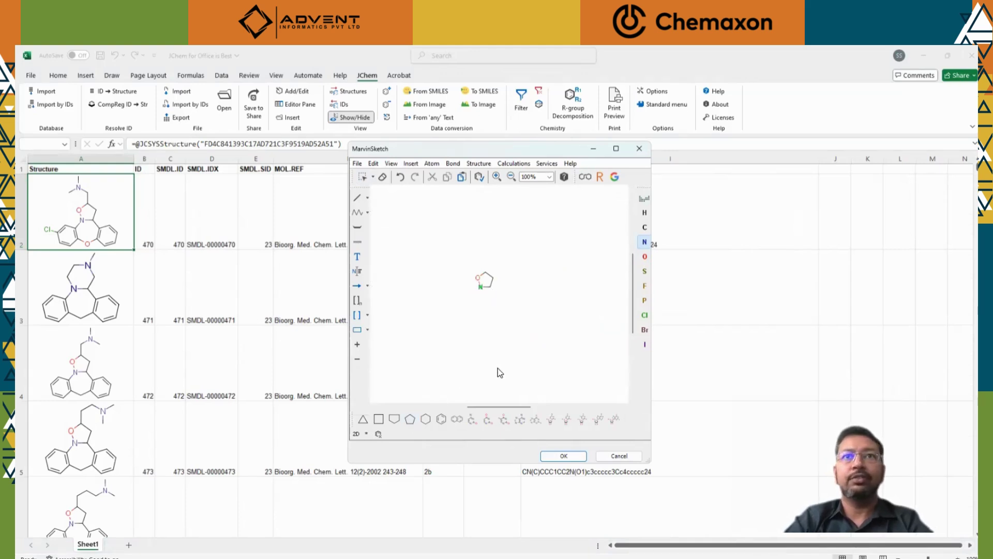
{"action": "left_click", "coordinate": [549, 177]}
{"action": "left_click", "coordinate": [538, 197]}
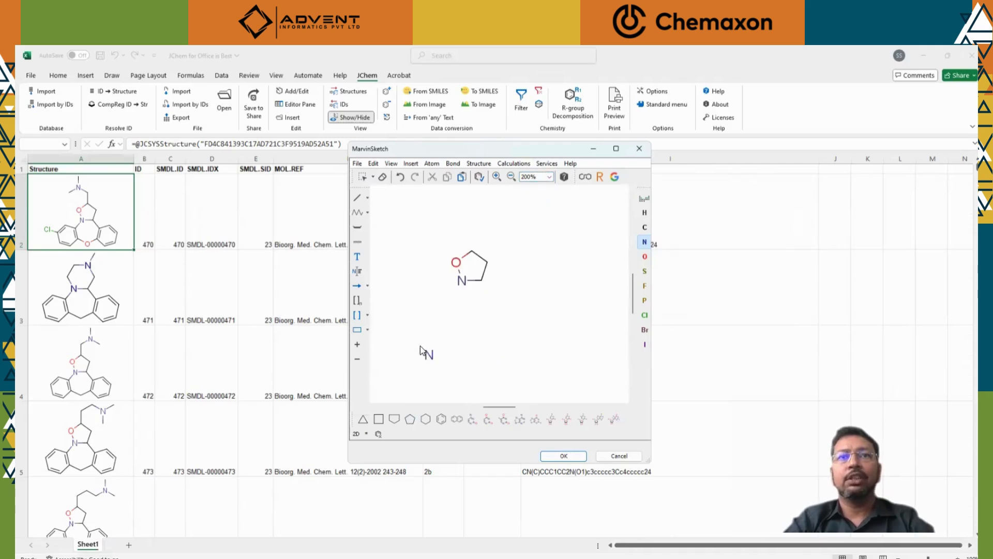
{"action": "left_click", "coordinate": [563, 456]}
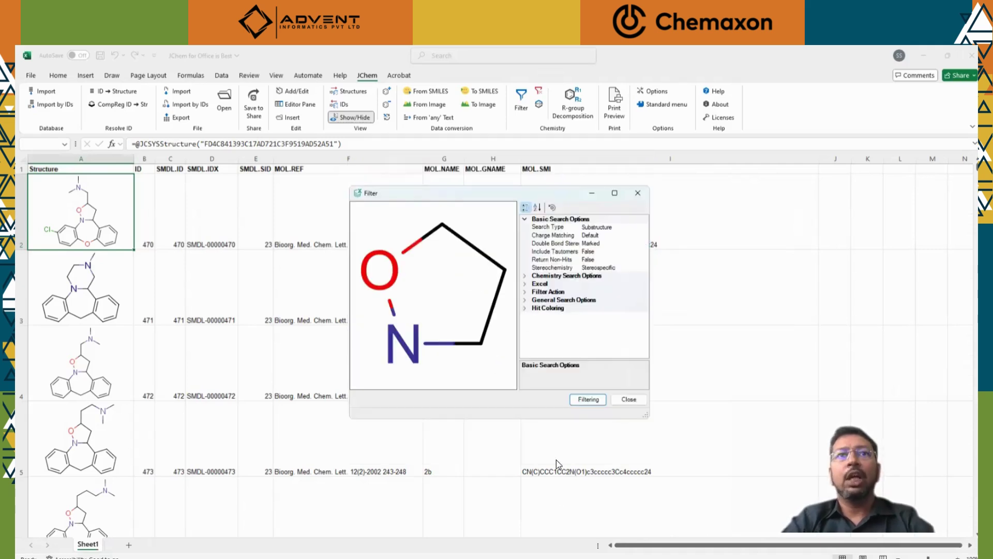
Choose Substructure as the filter's search type.
{"action": "left_click", "coordinate": [625, 226]}
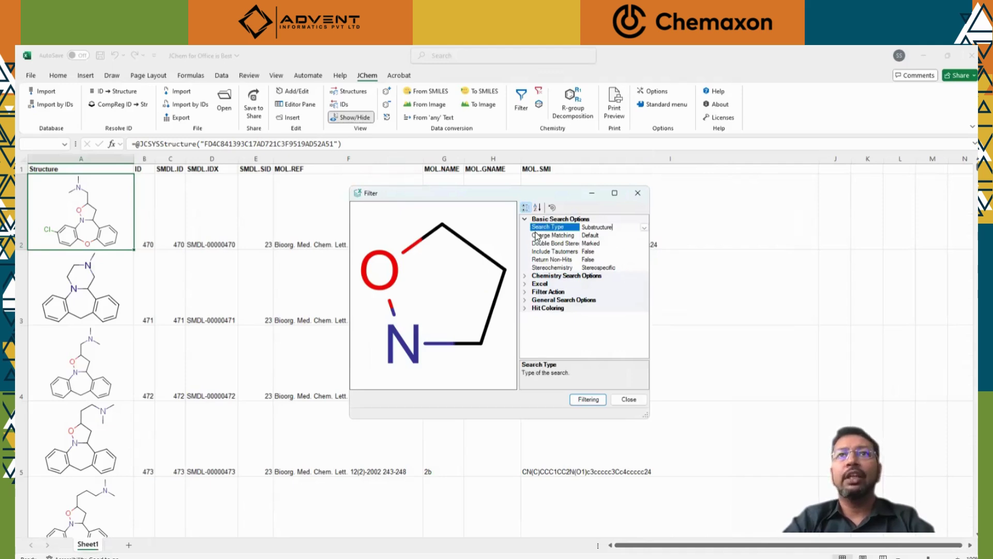
{"action": "left_click", "coordinate": [645, 228]}
{"action": "left_click", "coordinate": [645, 228]}
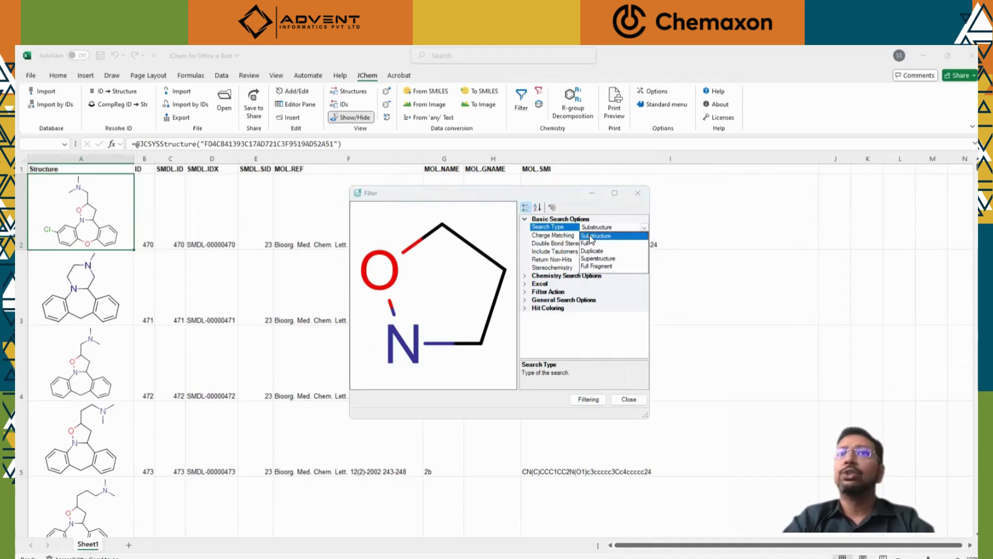
{"action": "left_click", "coordinate": [640, 236]}
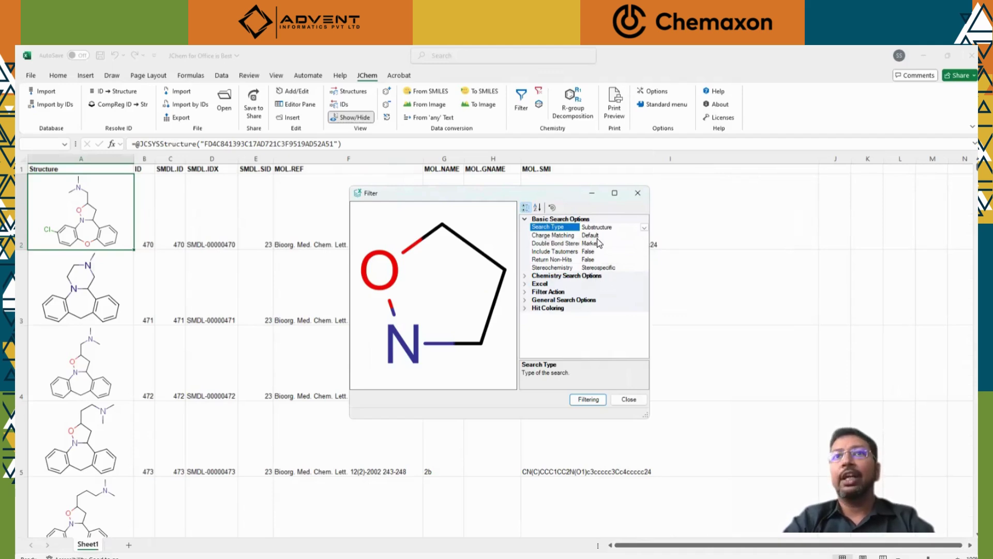
Review the filter's chemistry search options and the choices available for the filter action.
{"action": "left_click", "coordinate": [525, 276]}
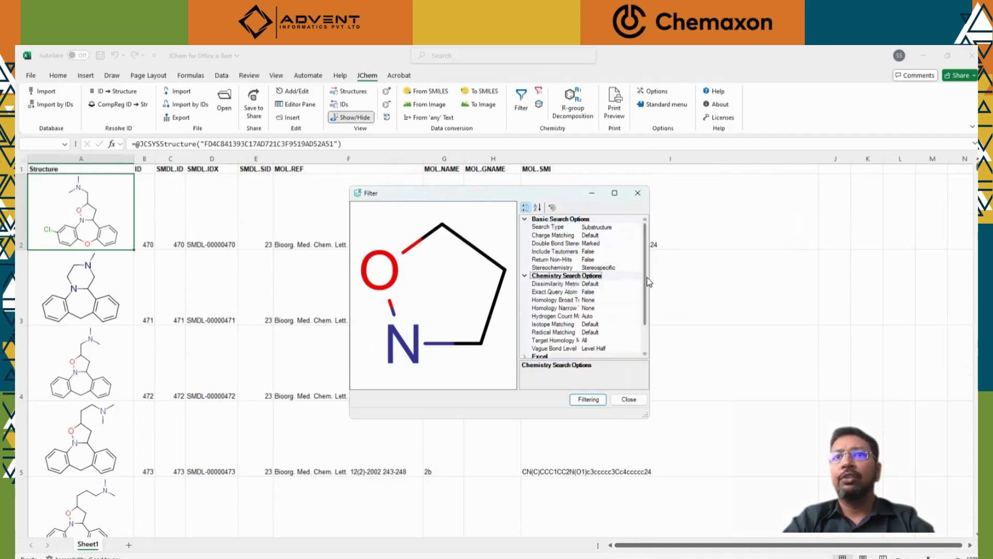
{"action": "scroll", "coordinate": [647, 290], "scroll_direction": "down", "scroll_amount": 1}
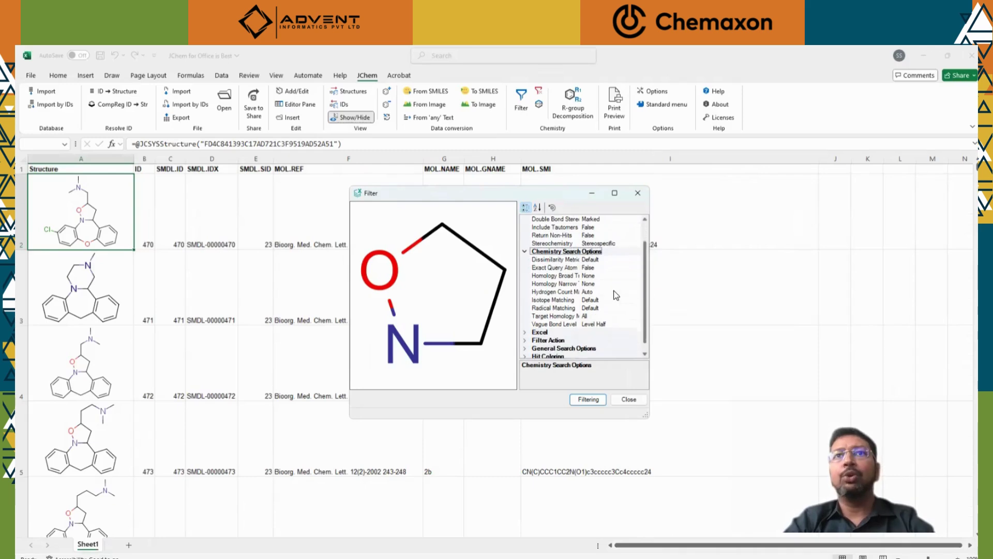
{"action": "scroll", "coordinate": [558, 270], "scroll_direction": "down", "scroll_amount": 1}
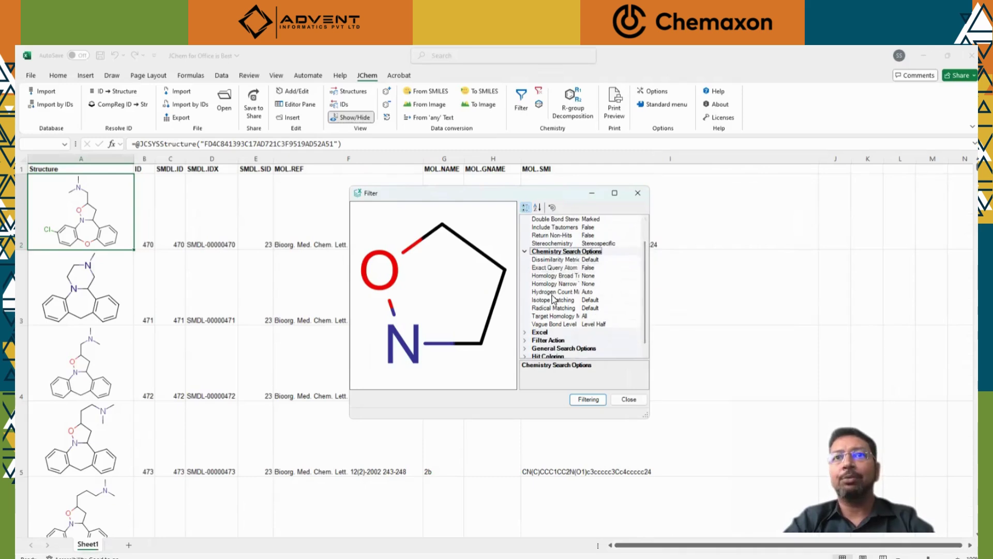
{"action": "left_click", "coordinate": [525, 339]}
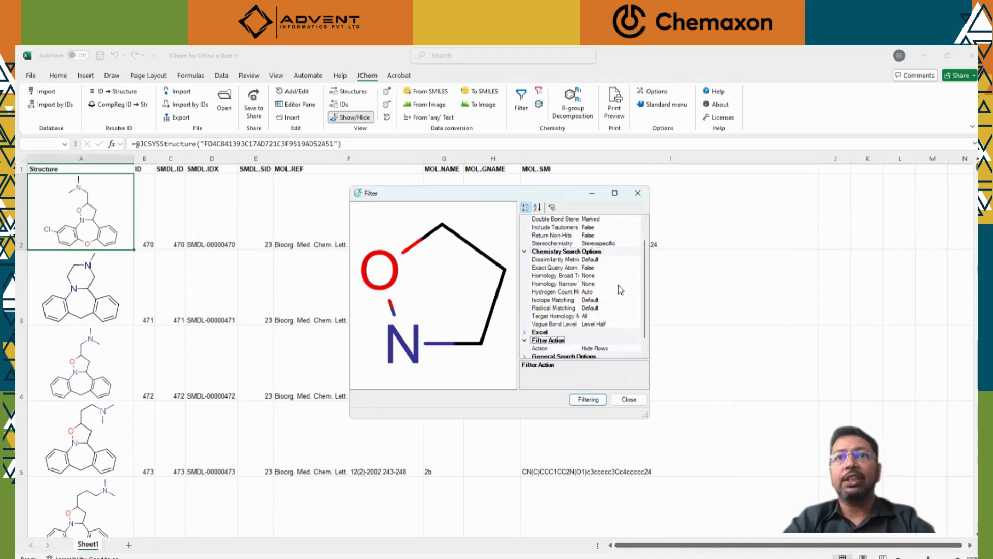
{"action": "scroll", "coordinate": [538, 338], "scroll_direction": "down", "scroll_amount": 1}
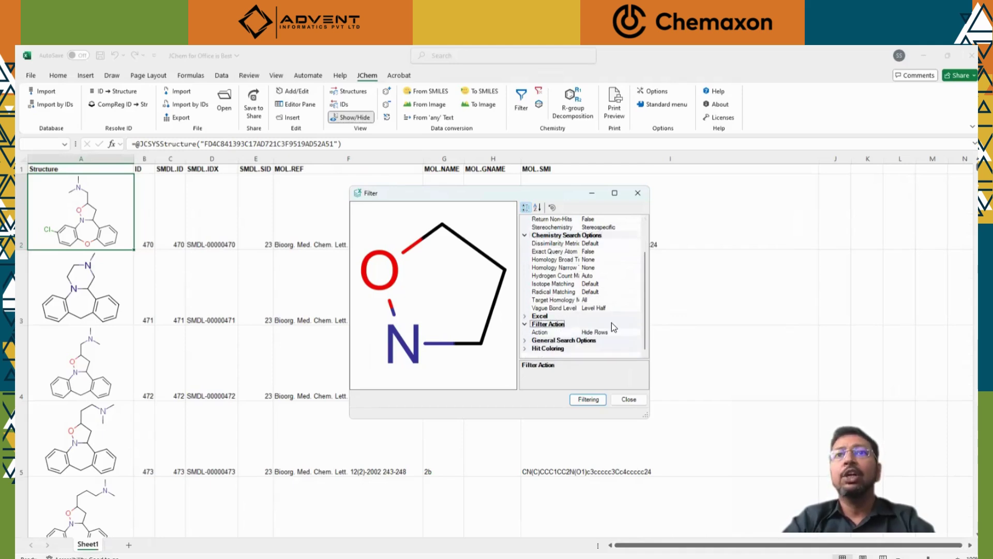
{"action": "left_click", "coordinate": [636, 334]}
{"action": "left_click", "coordinate": [636, 333]}
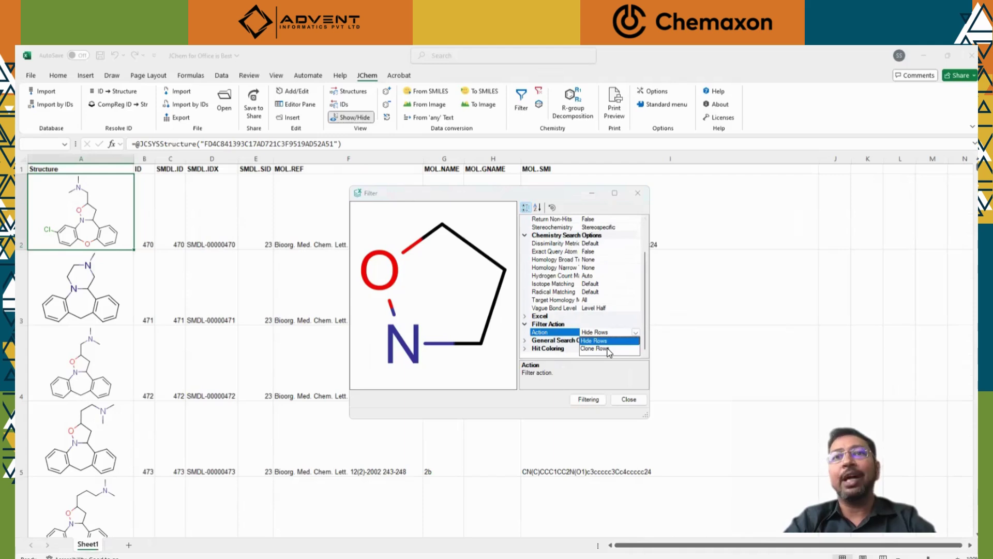
{"action": "left_click", "coordinate": [635, 332]}
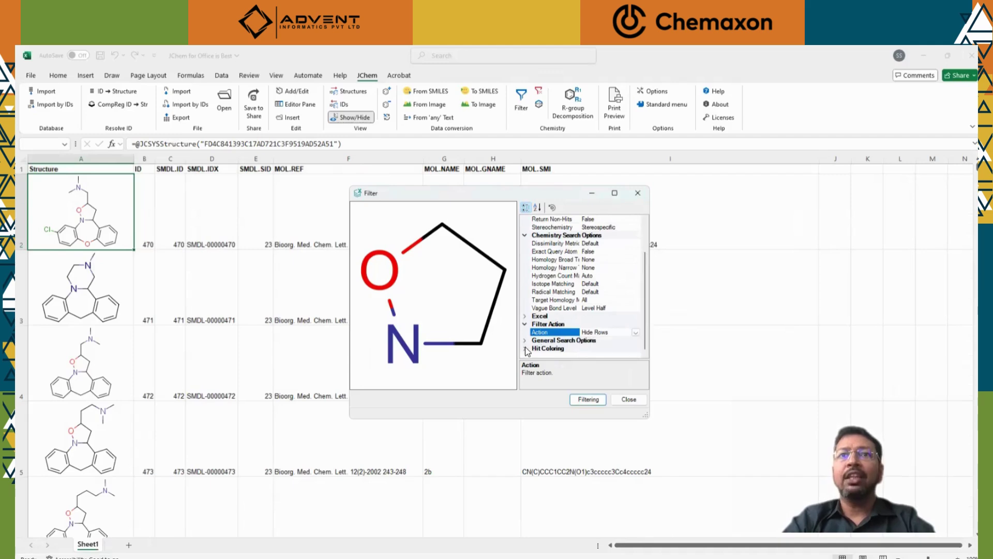
Set the hit color to Crimson in the hit coloring options and run the filter on the structures.
{"action": "double_click", "coordinate": [548, 348]}
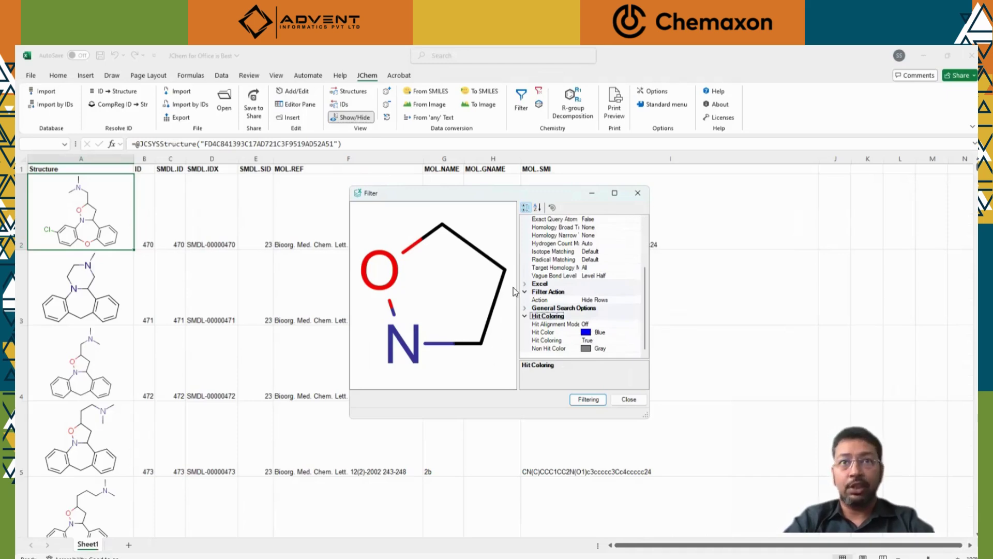
{"action": "left_click", "coordinate": [608, 333]}
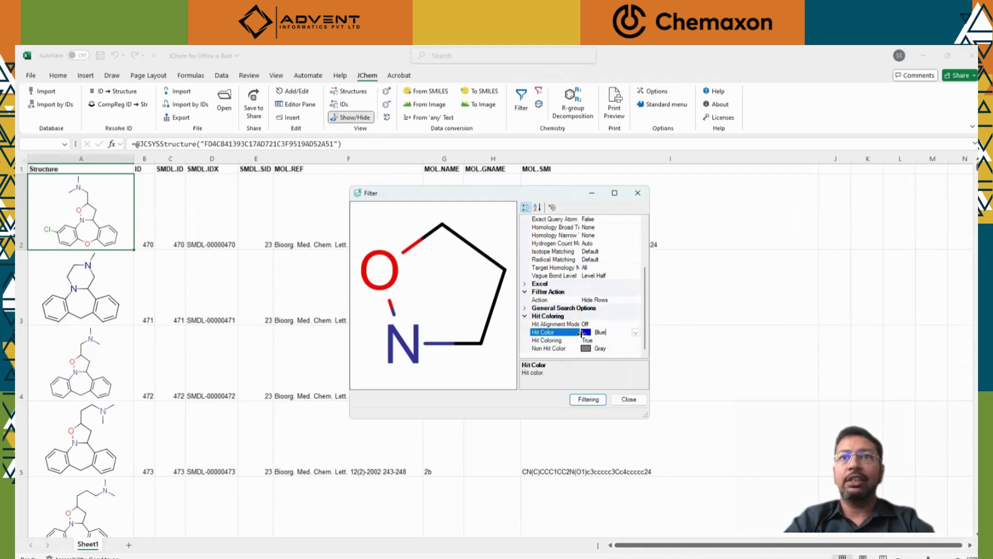
{"action": "left_click", "coordinate": [635, 337]}
{"action": "left_click", "coordinate": [637, 334]}
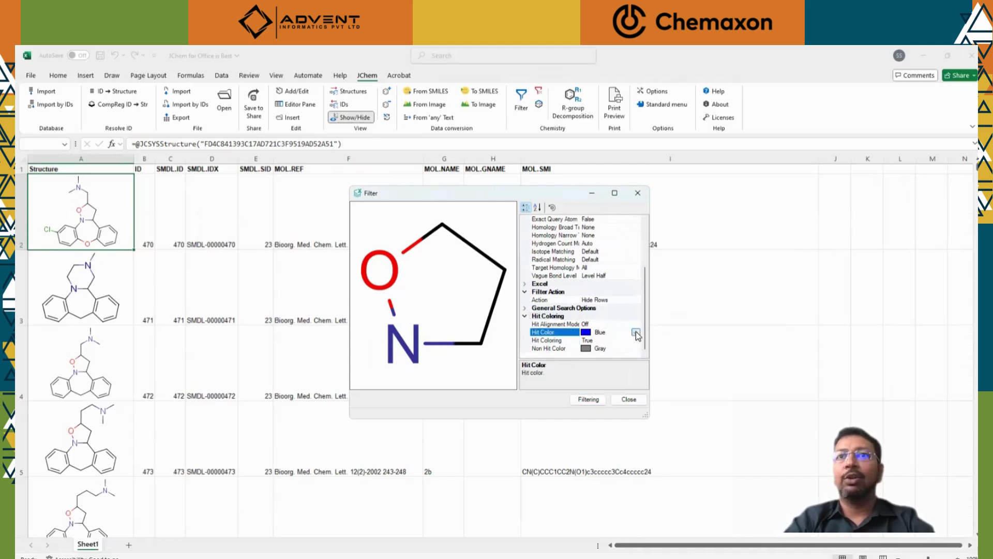
{"action": "left_click", "coordinate": [637, 334]}
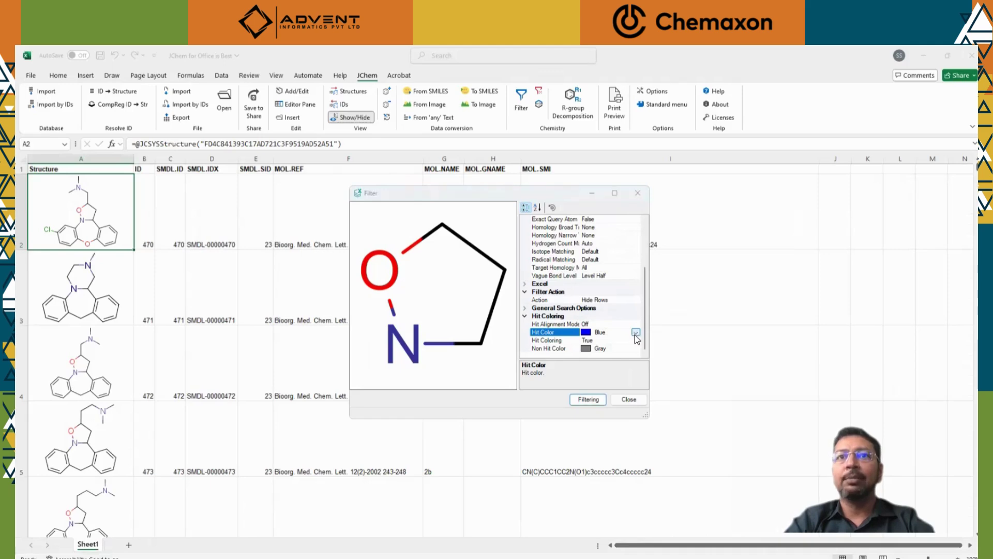
{"action": "scroll", "coordinate": [573, 422], "scroll_direction": "down", "scroll_amount": 8}
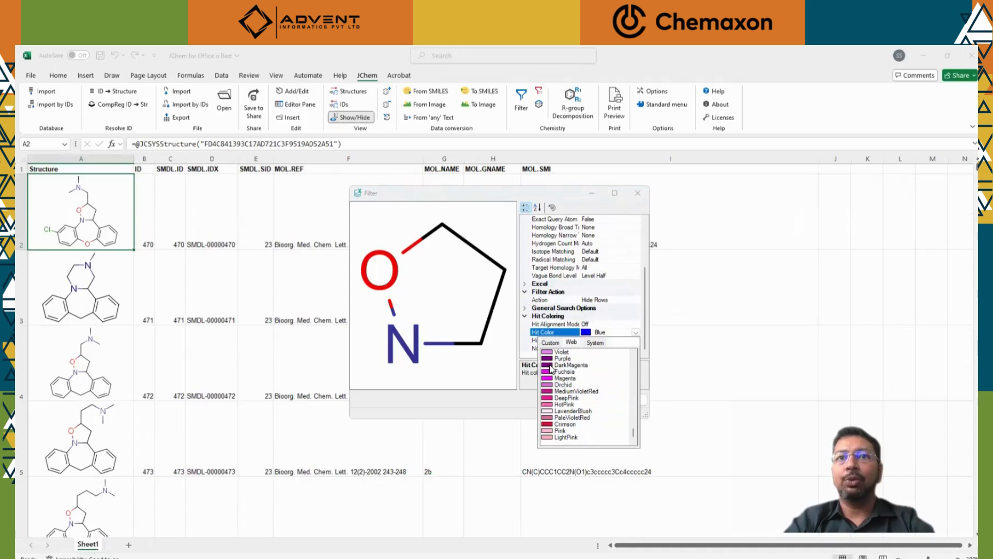
{"action": "left_click", "coordinate": [548, 425]}
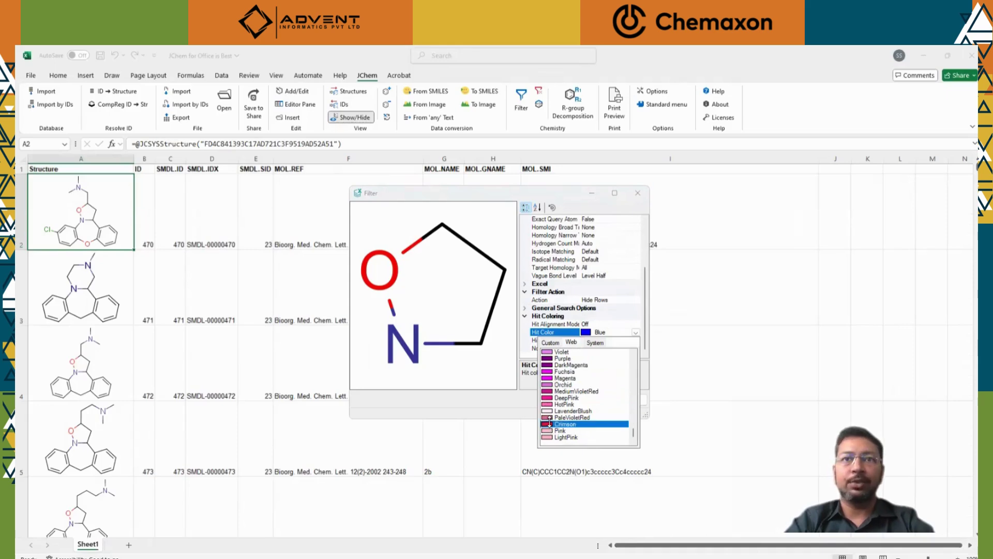
{"action": "left_click", "coordinate": [595, 404]}
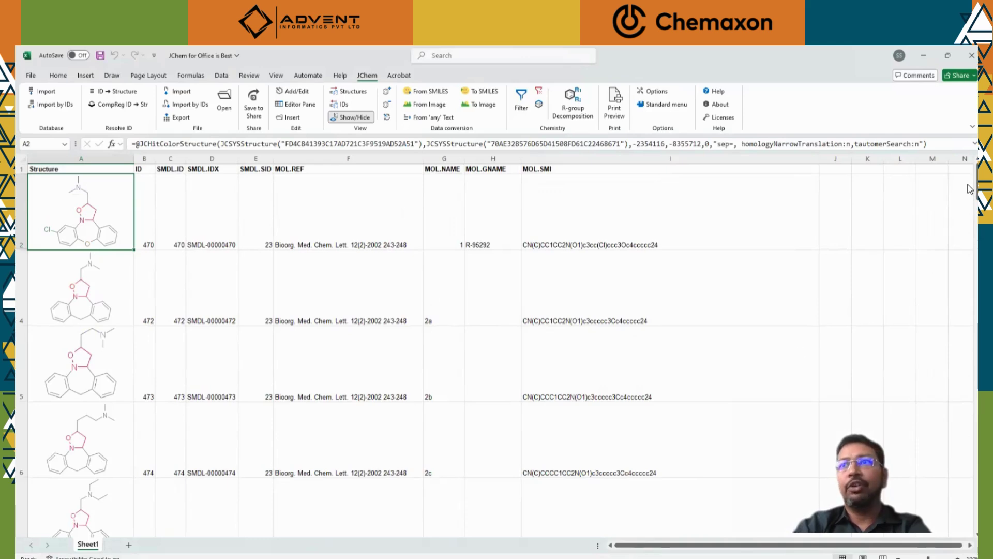
{"action": "mouse_move", "coordinate": [969, 189]}
{"action": "left_mouse_down"}
{"action": "mouse_move", "coordinate": [975, 381]}
{"action": "mouse_move", "coordinate": [971, 183]}
{"action": "left_mouse_up"}
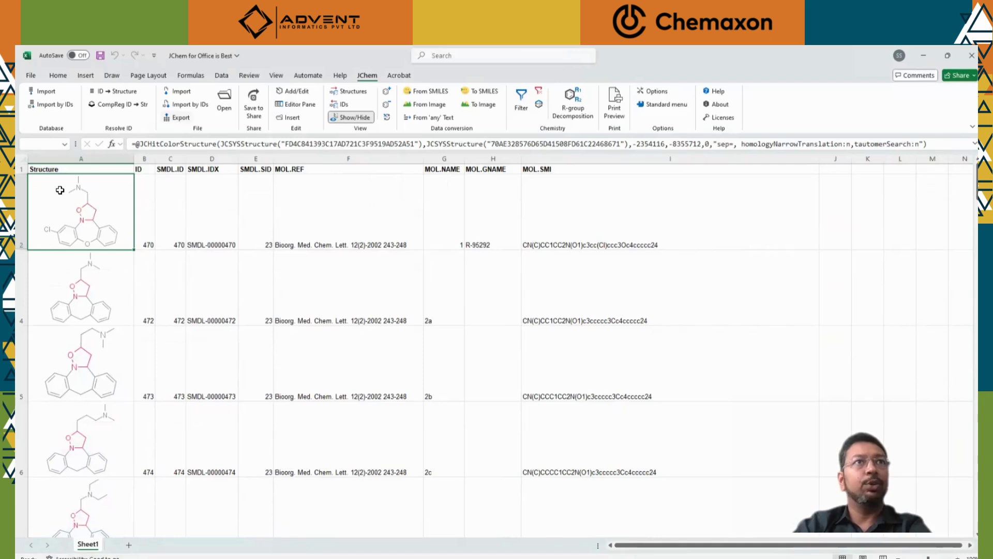
Start a file export of the filtered sheet and save its target on the Desktop as an MDL SD file named demo-search.
{"action": "left_click", "coordinate": [178, 117]}
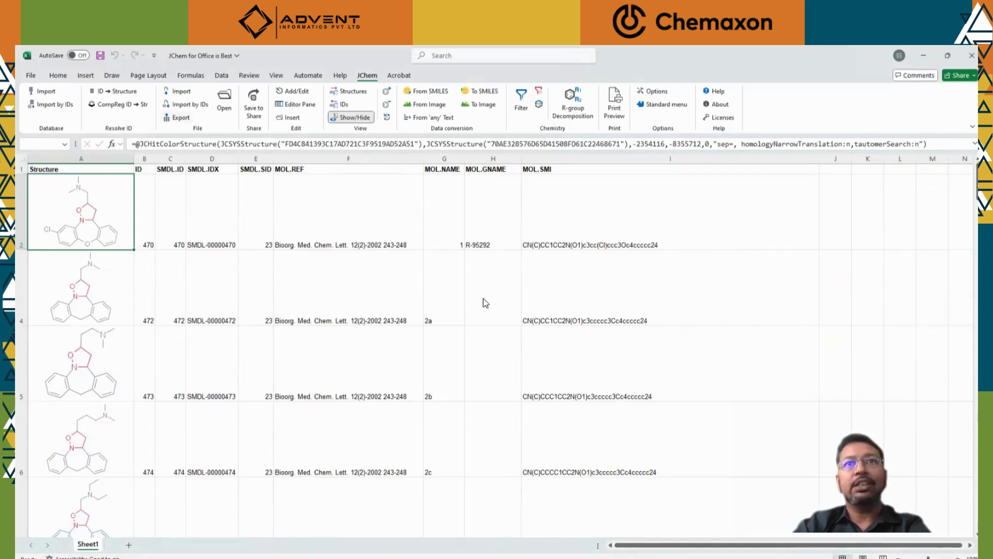
{"action": "left_click", "coordinate": [602, 240]}
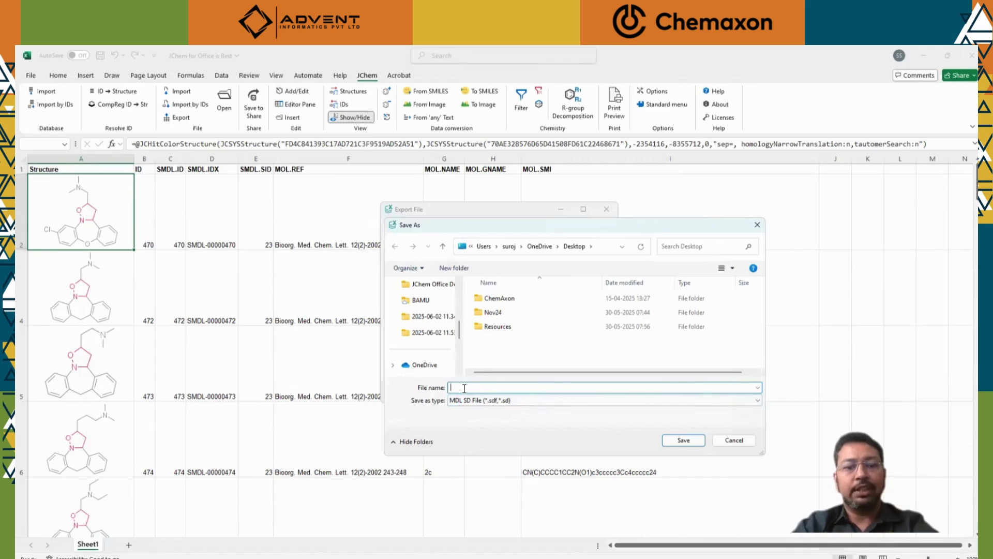
{"action": "type", "text": "demo"}
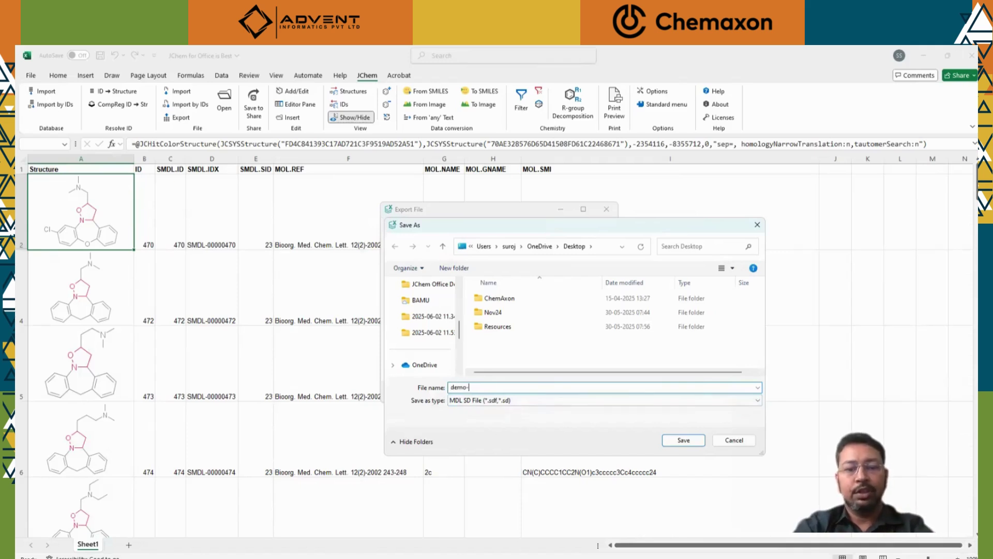
{"action": "type", "text": "-search"}
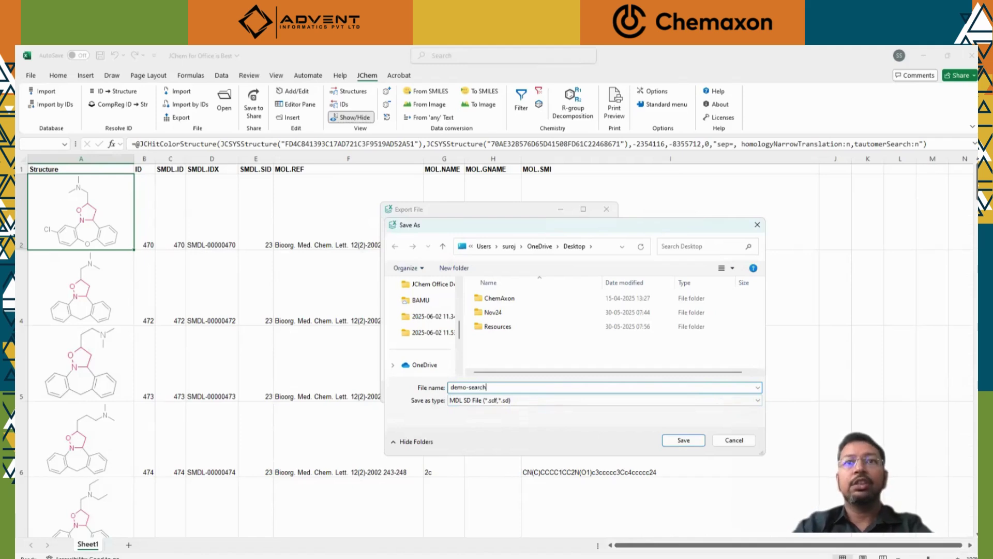
{"action": "left_click", "coordinate": [683, 440]}
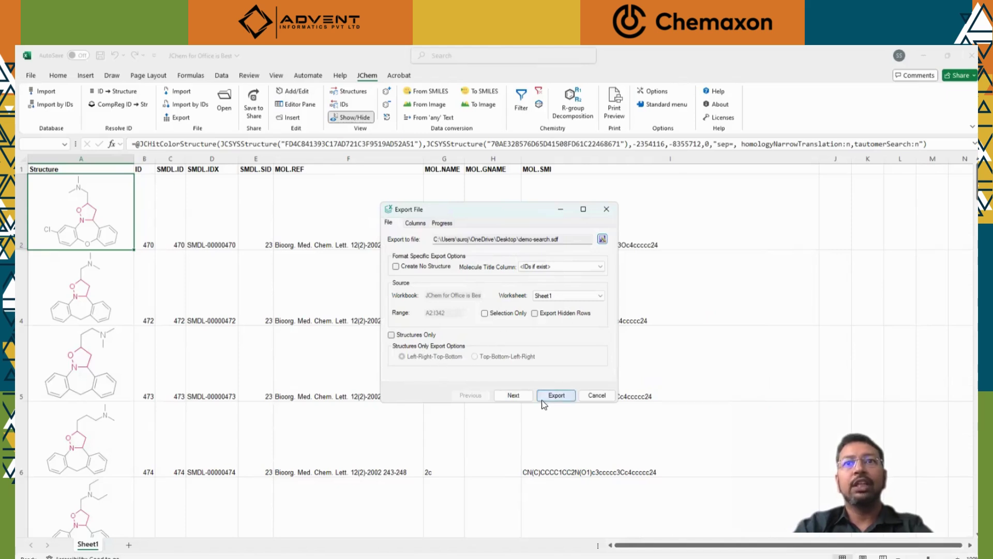
Keep all columns from Structure to MOL.SMI included, with row 1 values as property names, and run the export.
{"action": "left_click", "coordinate": [515, 396]}
{"action": "left_click", "coordinate": [515, 397]}
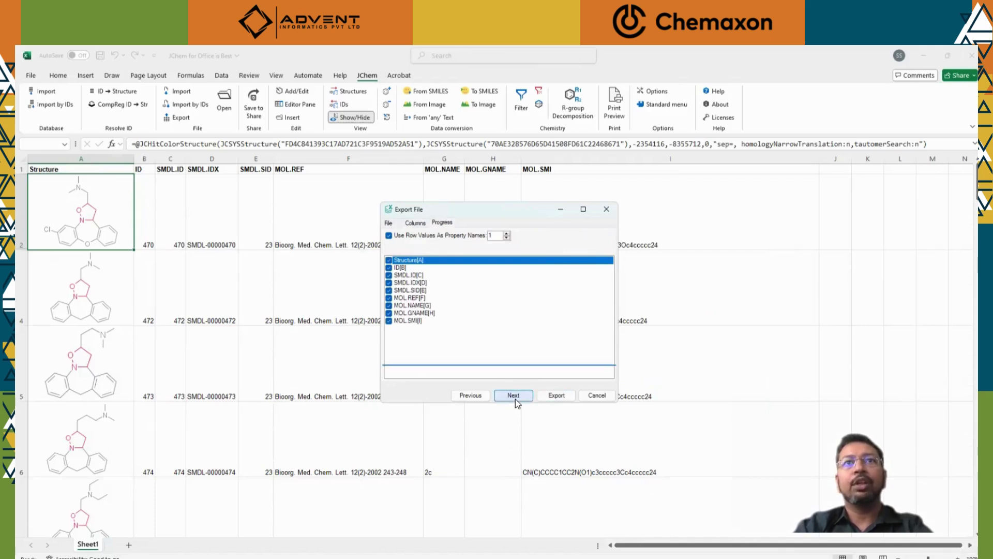
{"action": "left_click", "coordinate": [556, 396]}
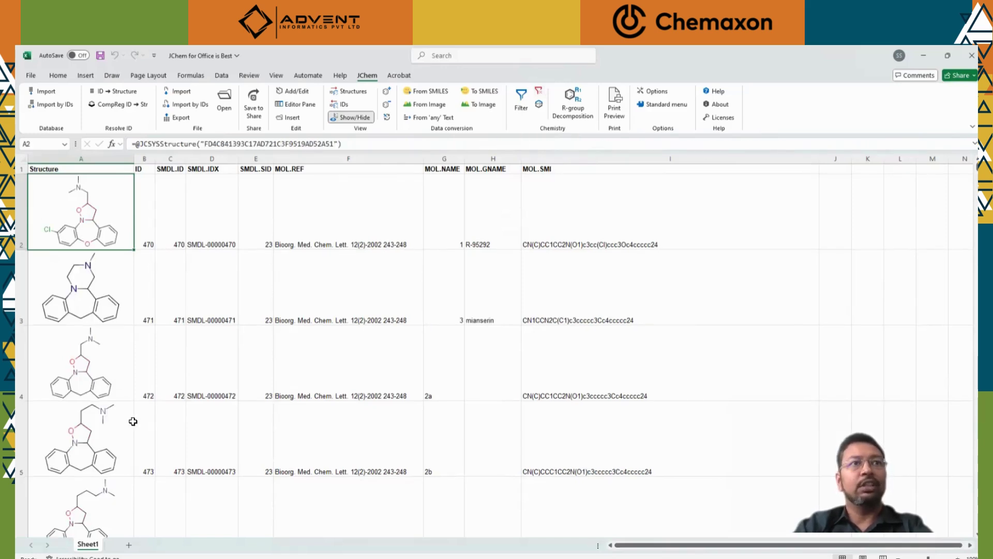
Reduce the height of all rows in the sheet at once so that more records fit on screen.
{"action": "left_click", "coordinate": [23, 159]}
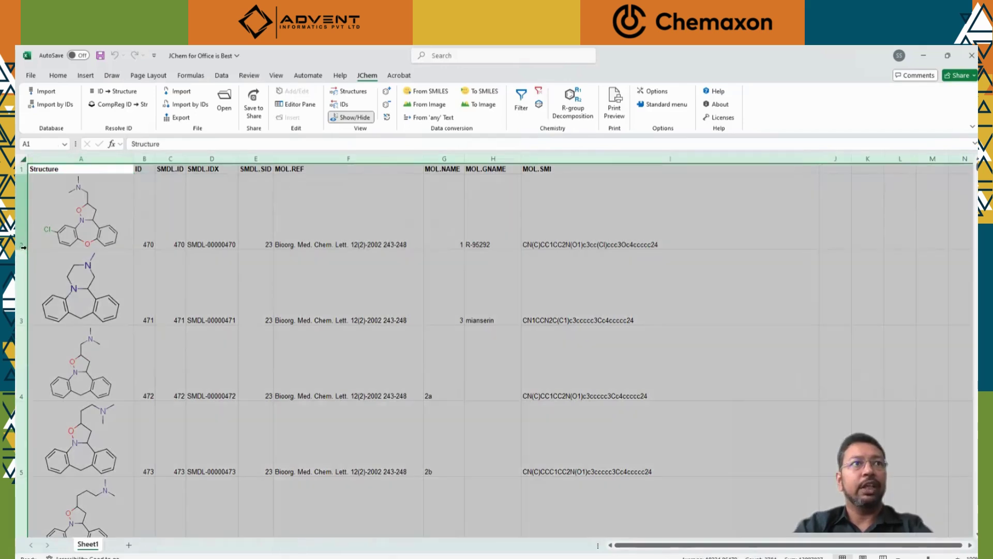
{"action": "left_click_drag", "start_coordinate": [23, 248], "coordinate": [24, 197]}
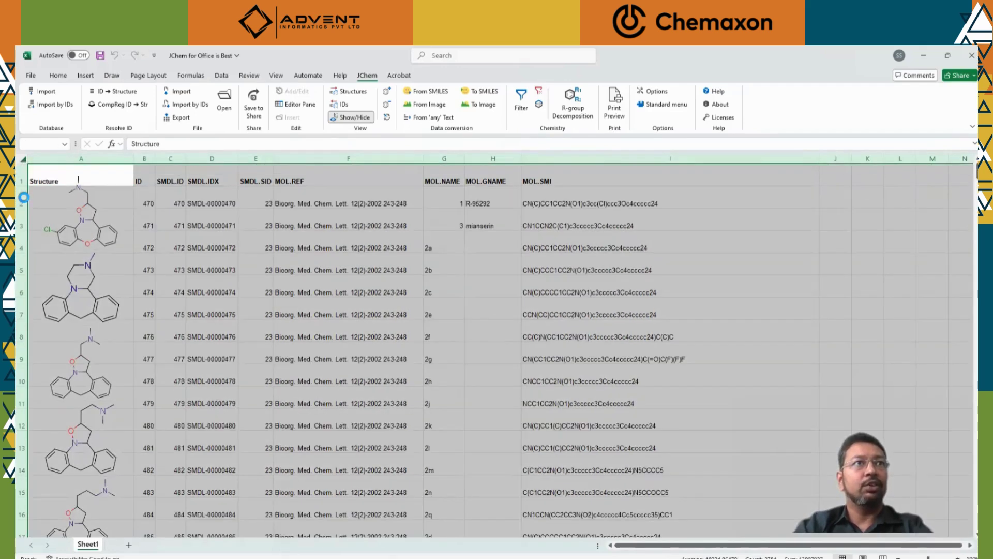